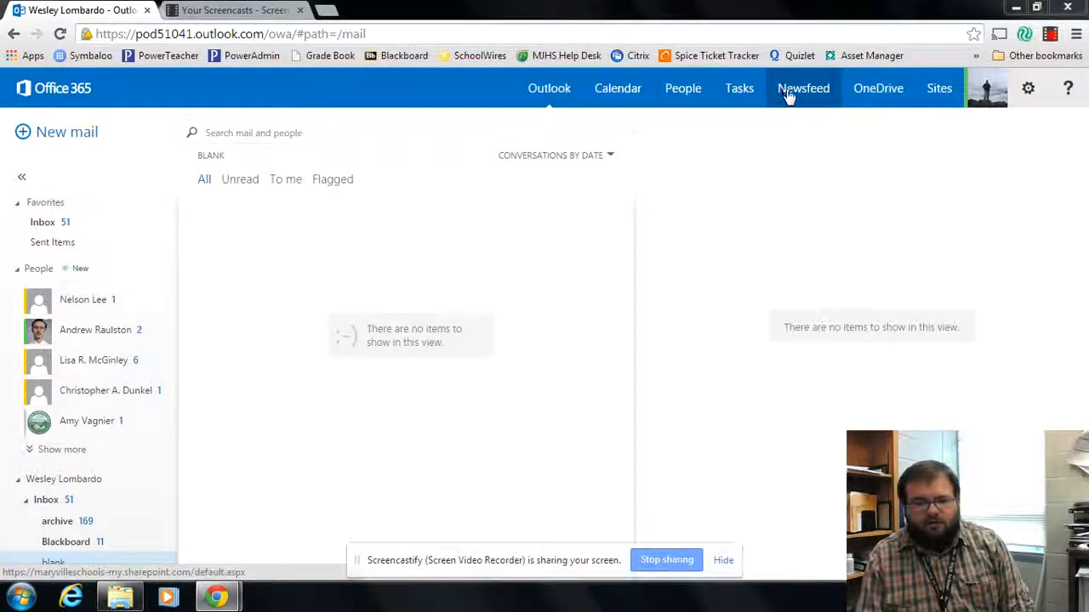
# Leave the Outlook mailbox and open the OneDrive for Business Documents library
pyautogui.click(863, 89)
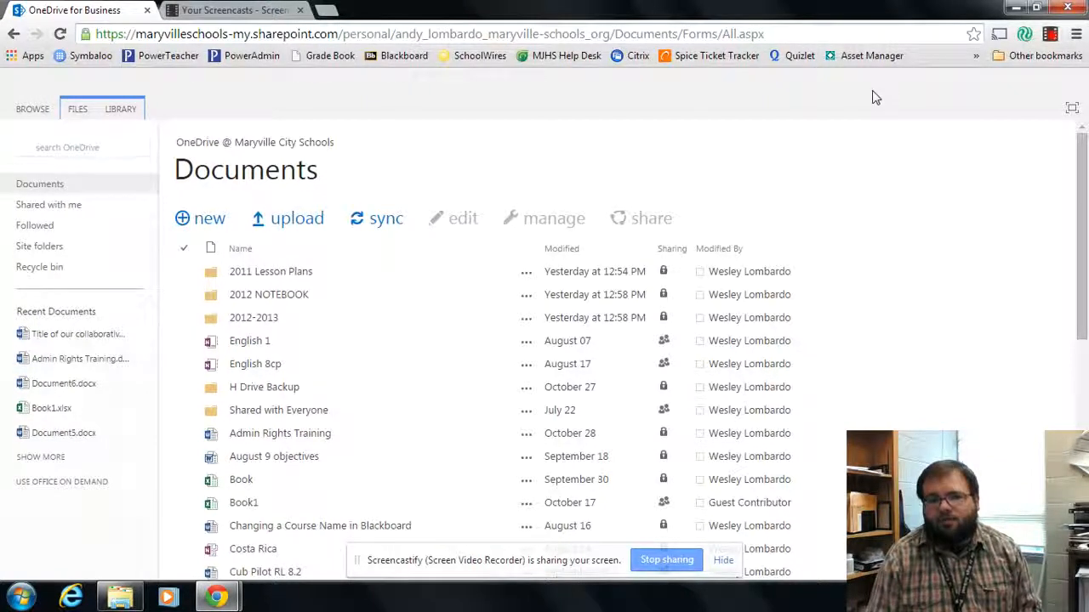
# Preview the + new file options, dismiss them, and begin uploading a file to Documents
pyautogui.click(204, 236)
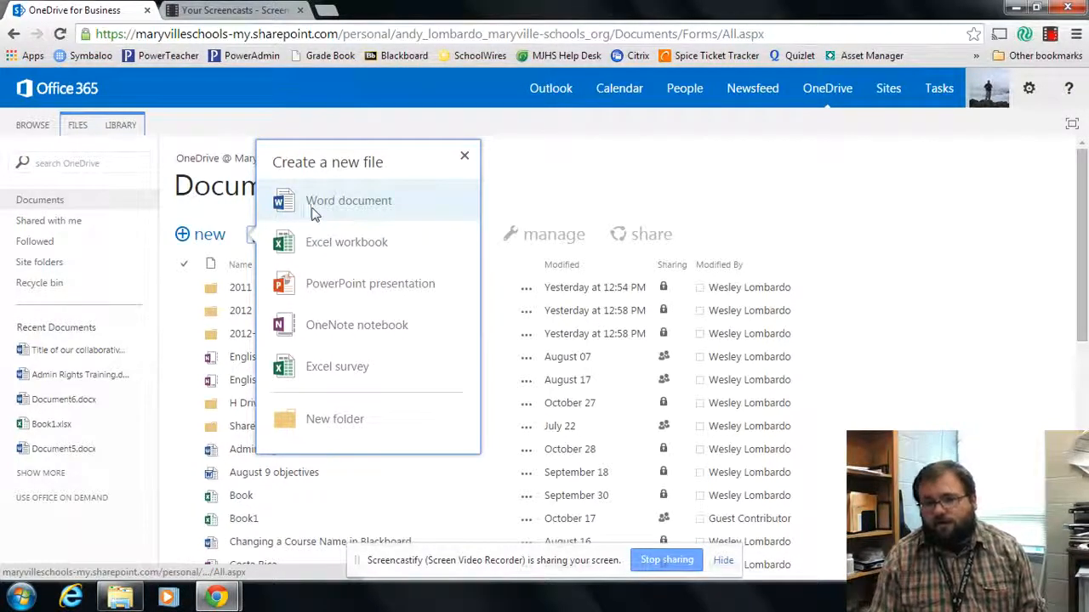
pyautogui.click(465, 158)
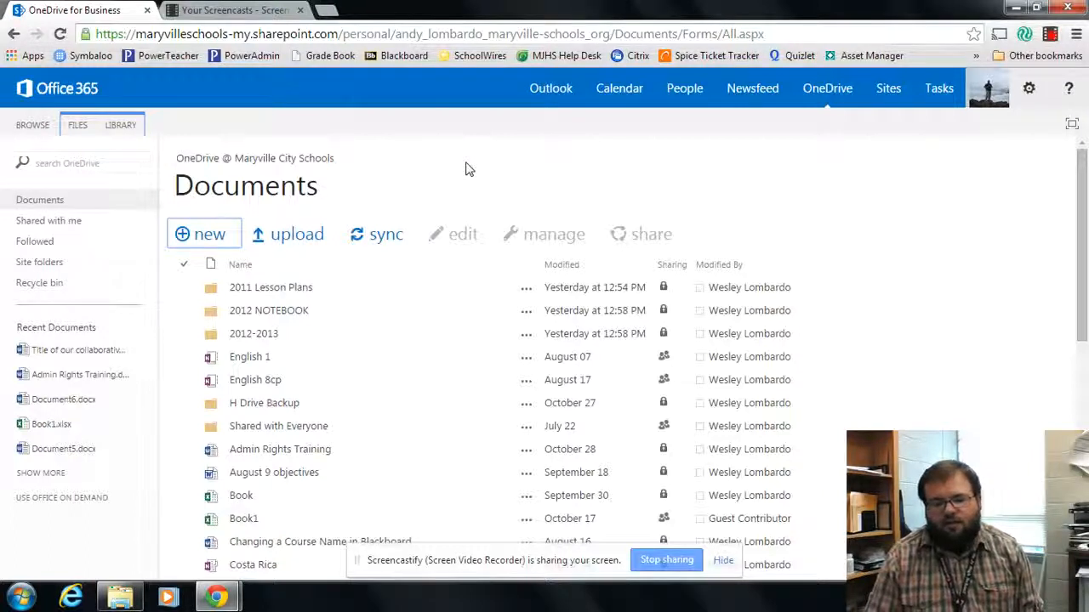
pyautogui.click(268, 237)
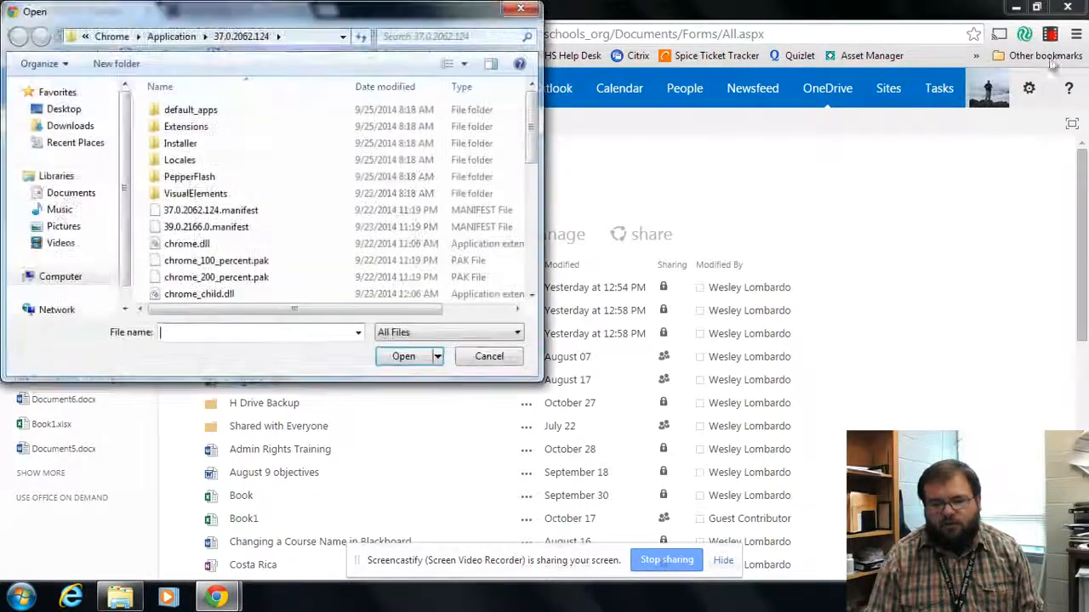
# Cancel the Open file picker without choosing any file to upload
pyautogui.click(1052, 37)
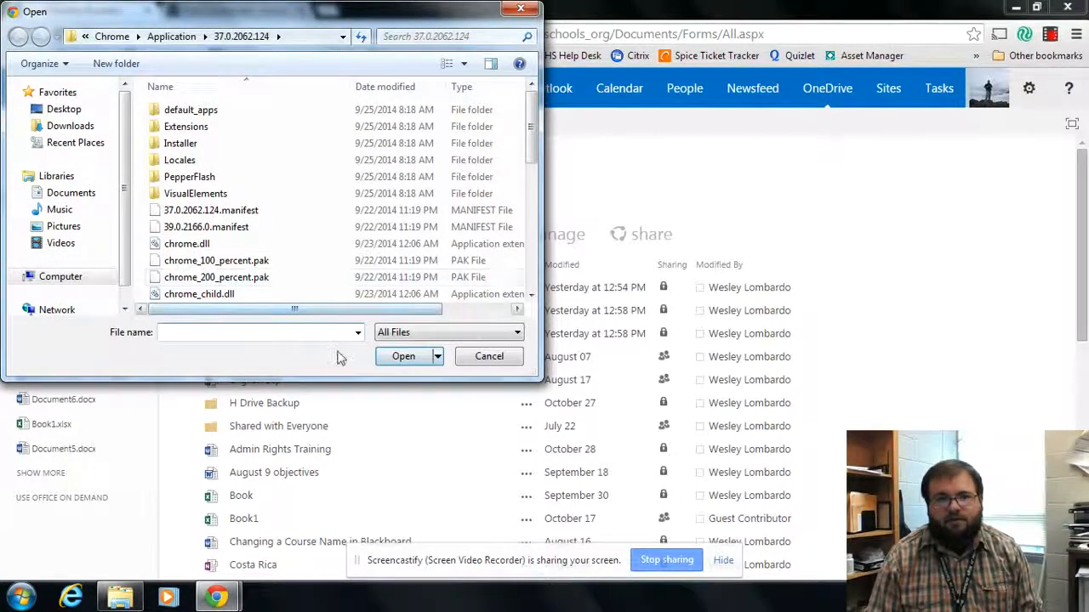
pyautogui.click(503, 358)
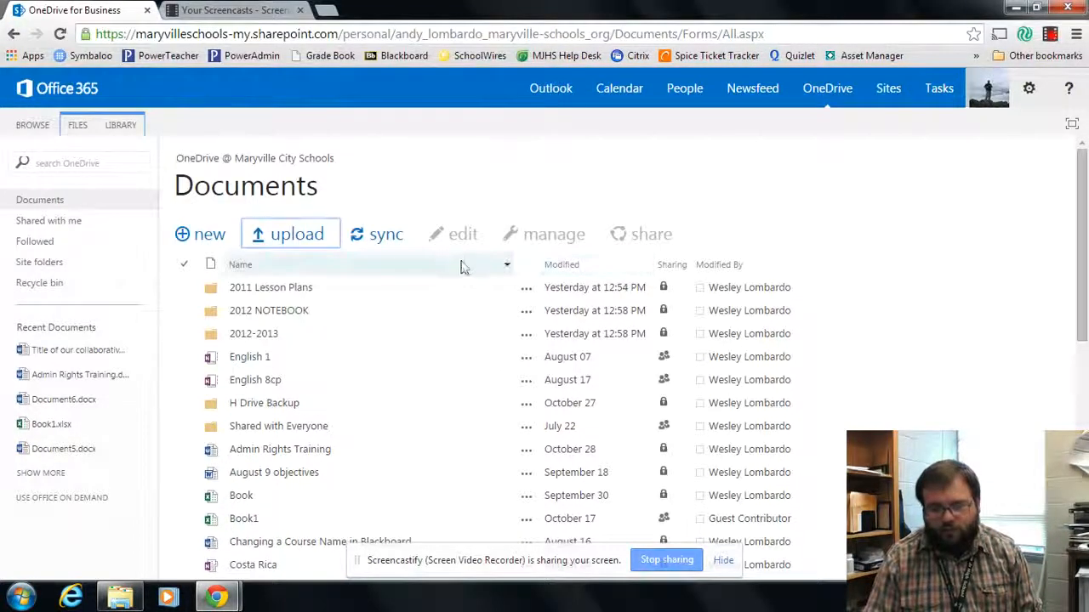
# Start syncing the Documents library now, remembering the choice and launching the desktop sync app
pyautogui.click(377, 241)
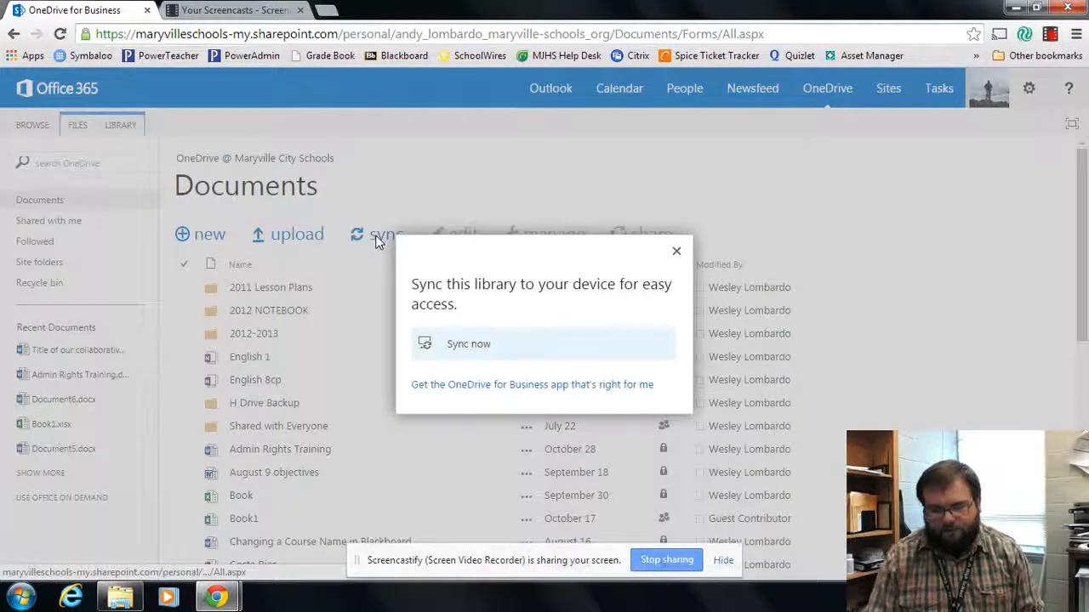
pyautogui.click(449, 343)
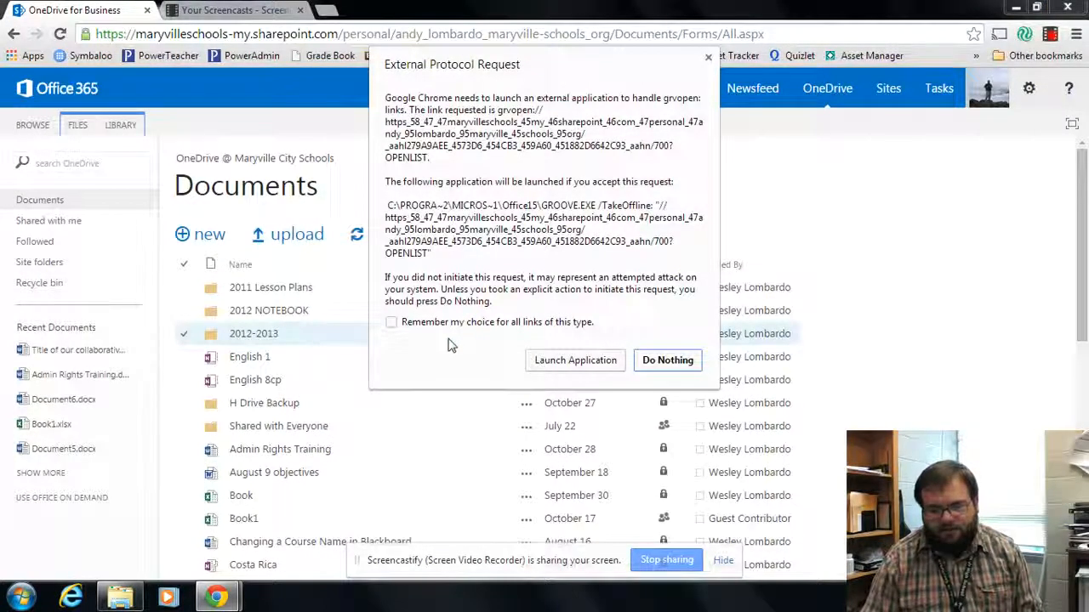
pyautogui.click(426, 322)
pyautogui.click(551, 364)
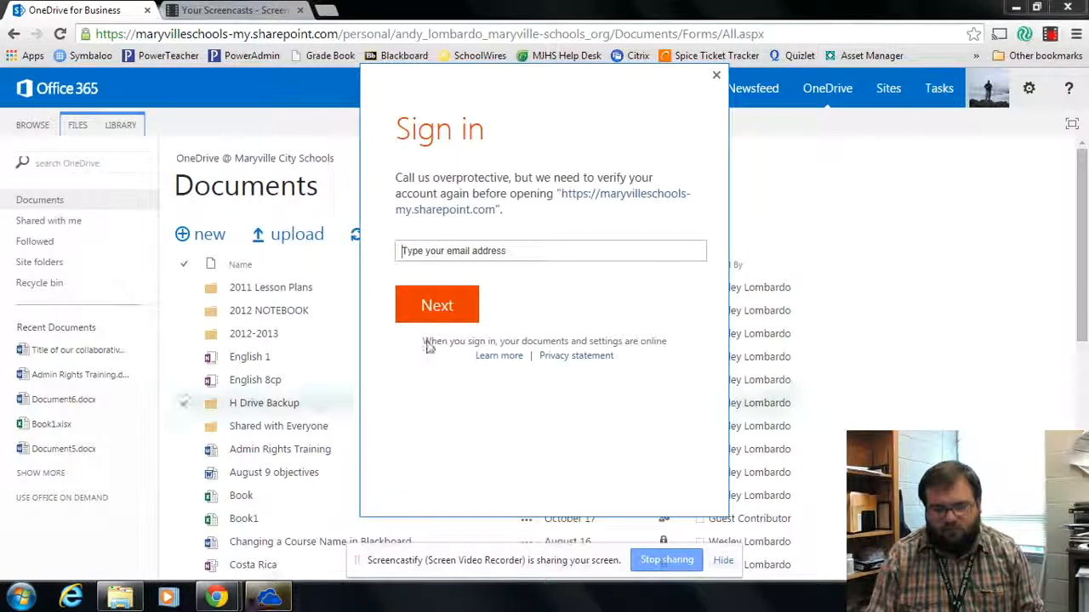
# Sign in with the school work account's email and password, then choose Sync Now
pyautogui.click(452, 251)
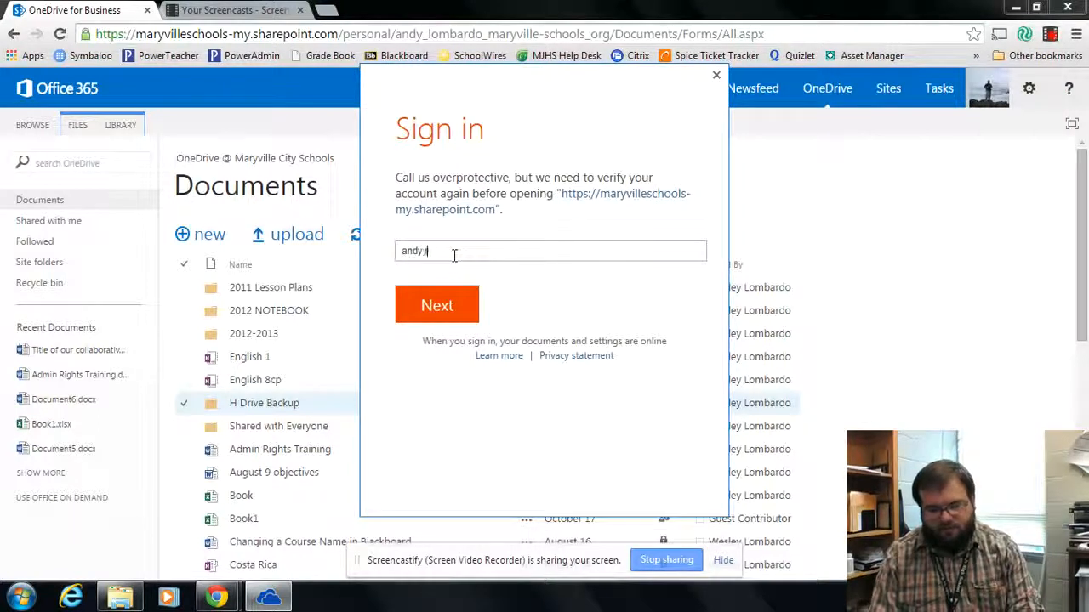
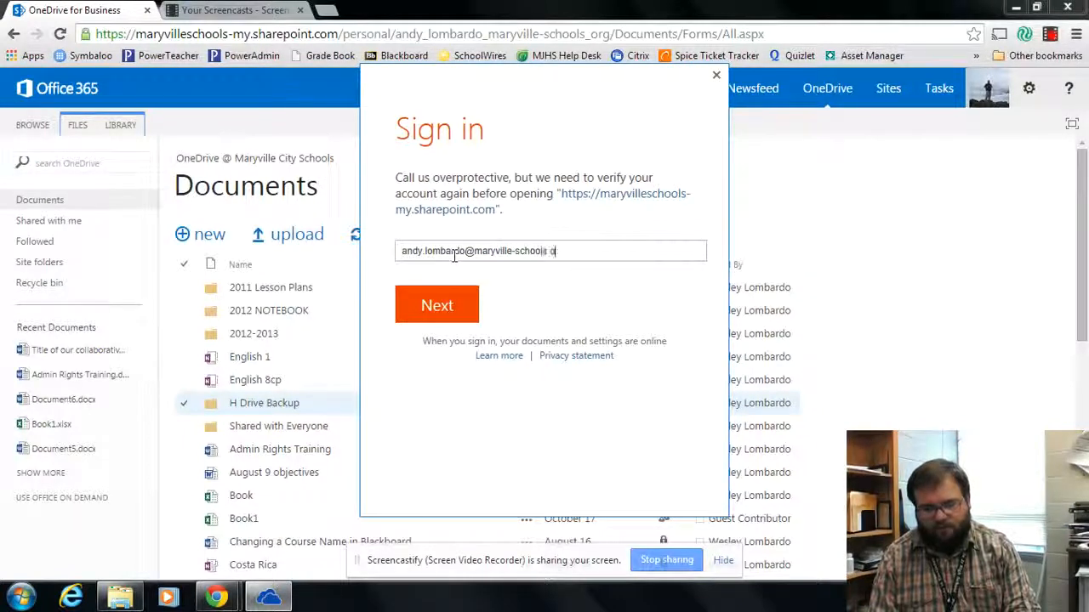
pyautogui.click(452, 310)
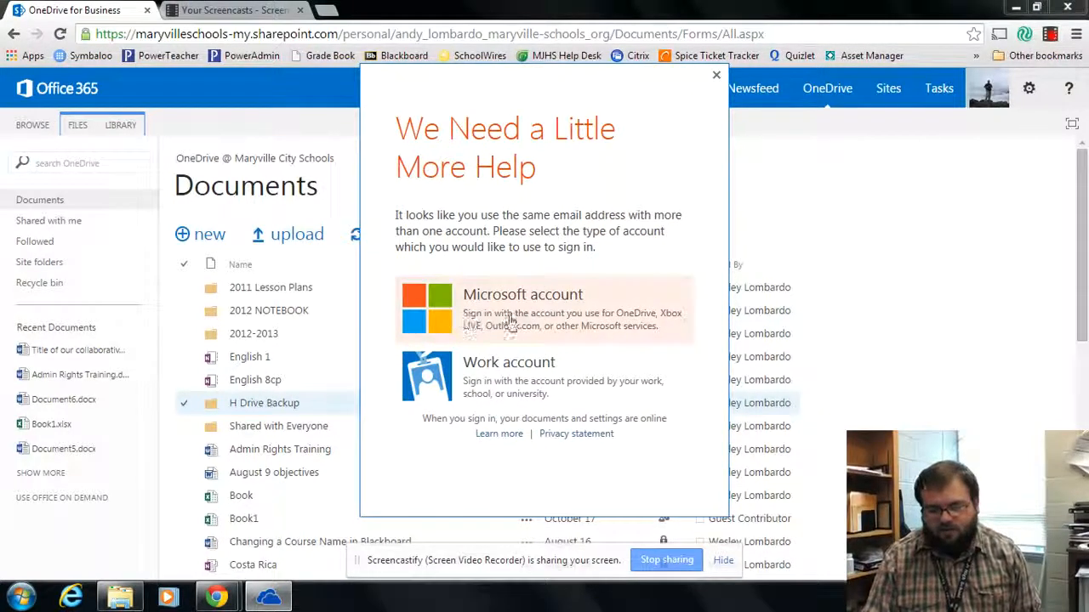
pyautogui.click(513, 383)
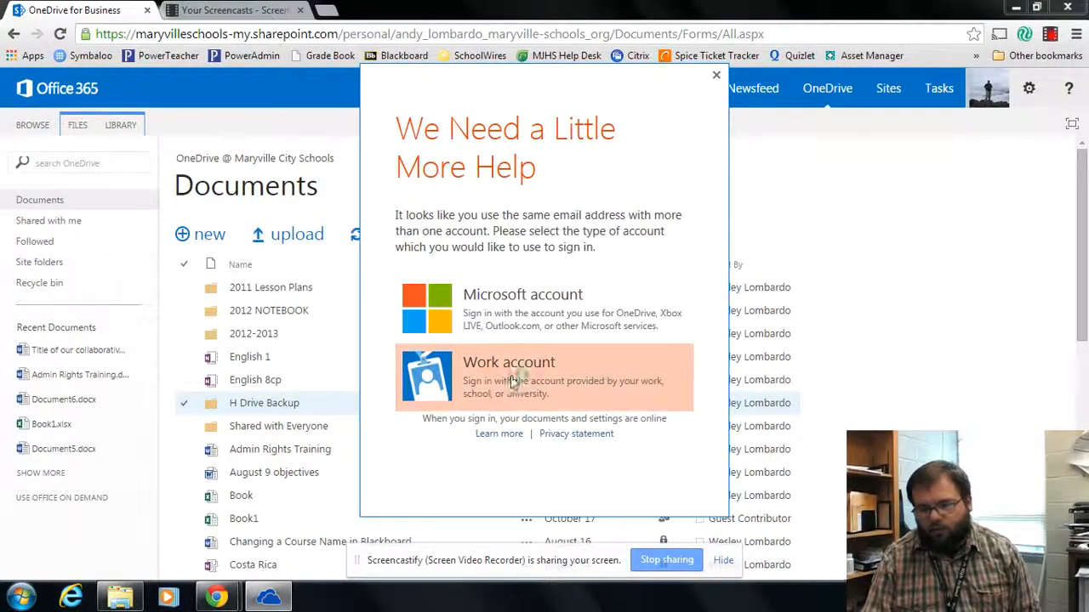
pyautogui.write('•••••••••')
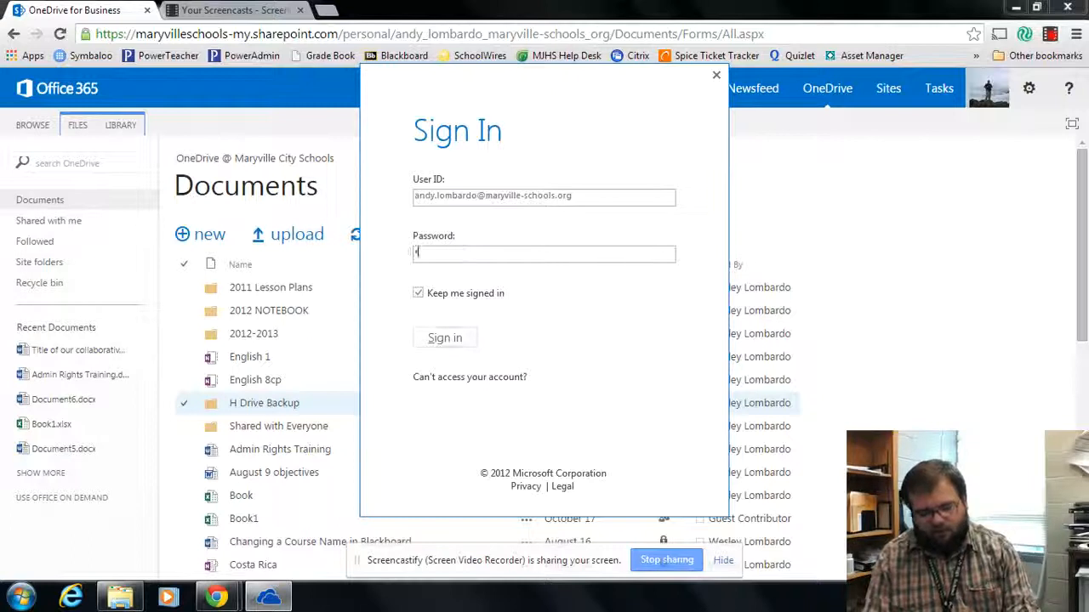
pyautogui.press('Return')
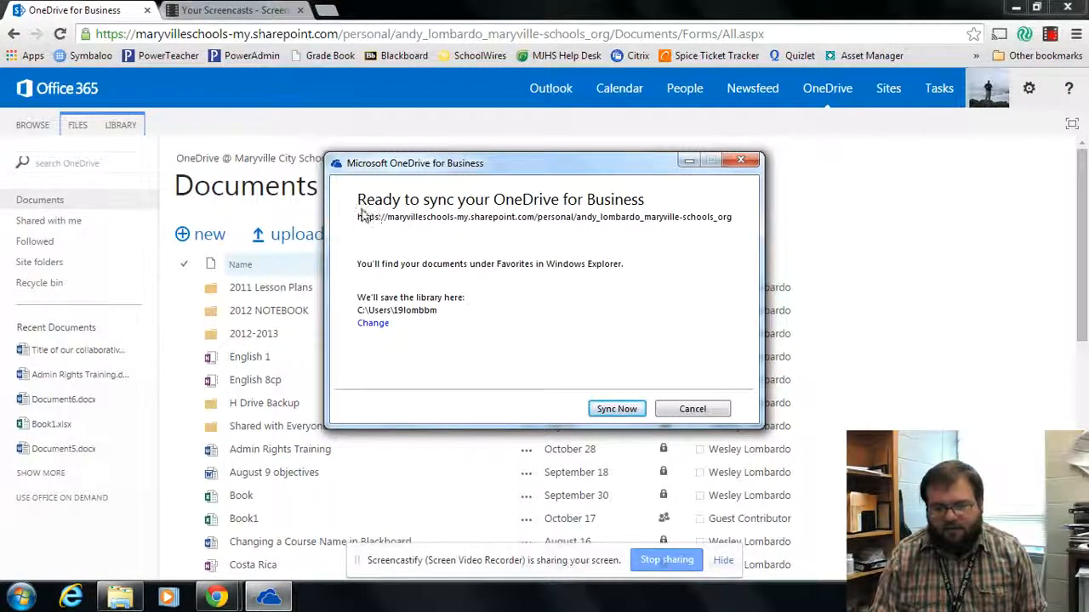
pyautogui.click(611, 410)
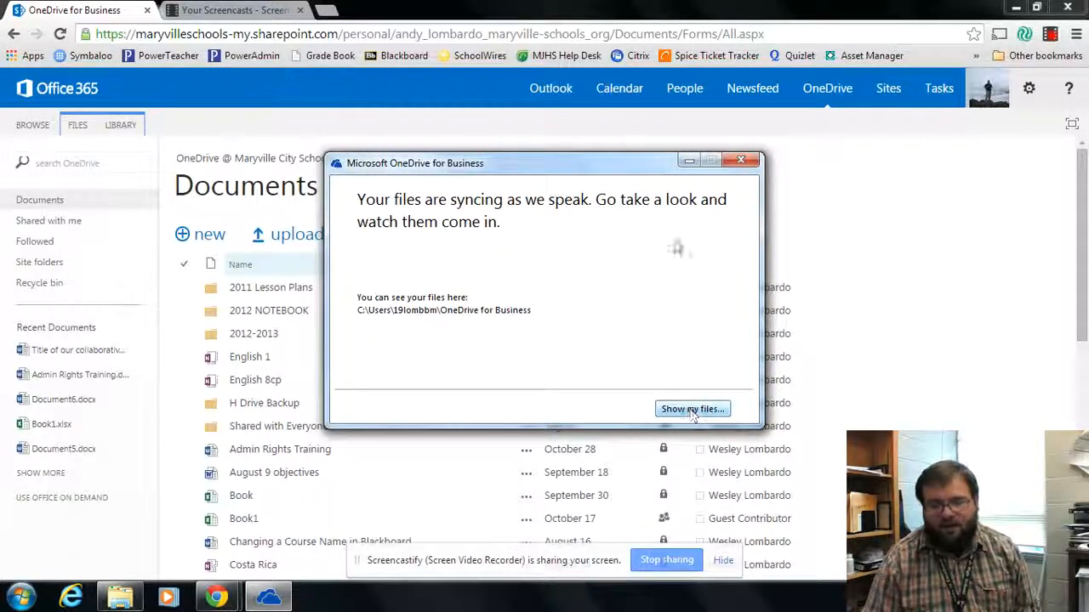
# Show the synced files, then minimize Chrome and close Explorer to reveal the desktop
pyautogui.click(687, 162)
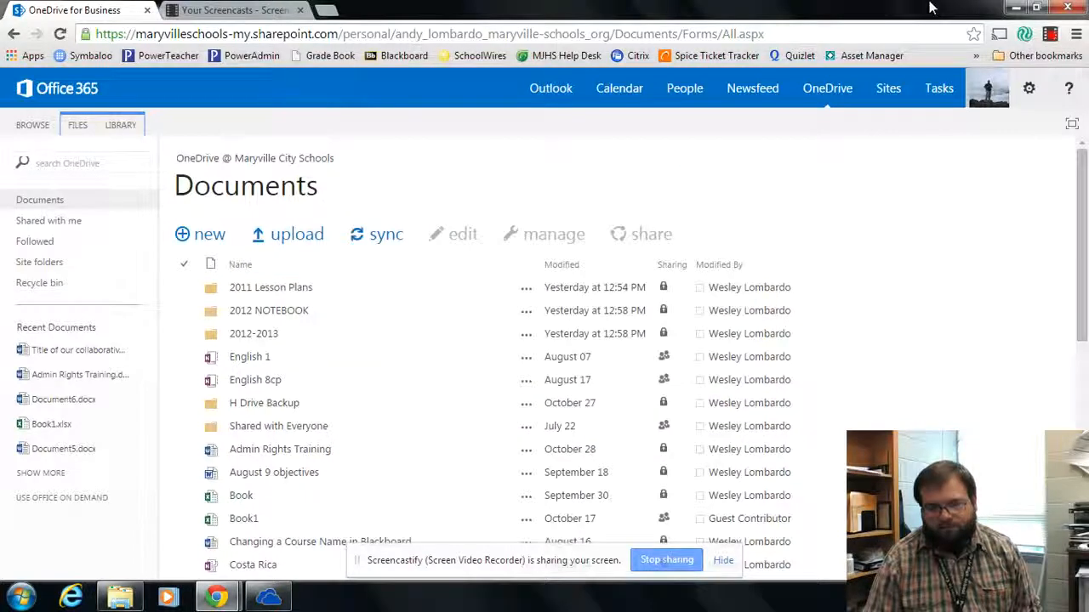
pyautogui.click(1016, 8)
pyautogui.click(865, 69)
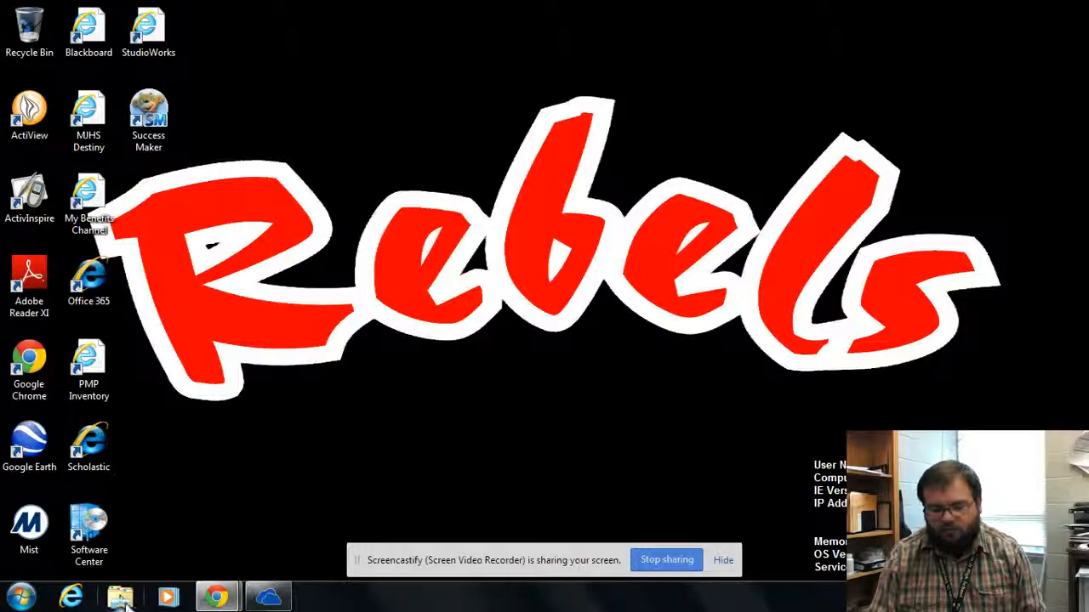
# Open the local OneDrive for Business folder from Computer's Favorites pane
pyautogui.click(21, 597)
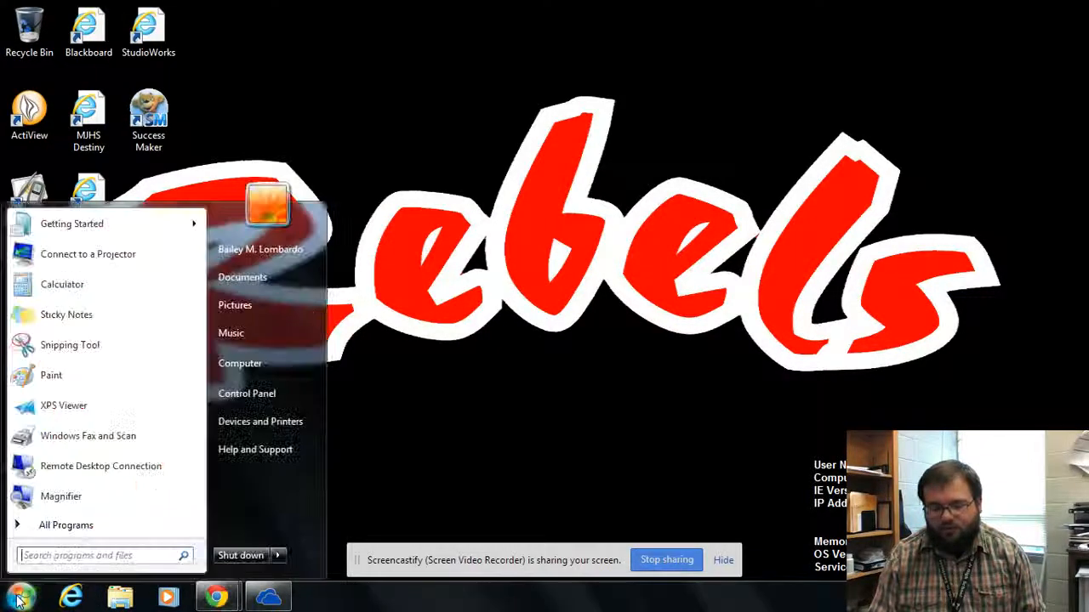
pyautogui.click(258, 365)
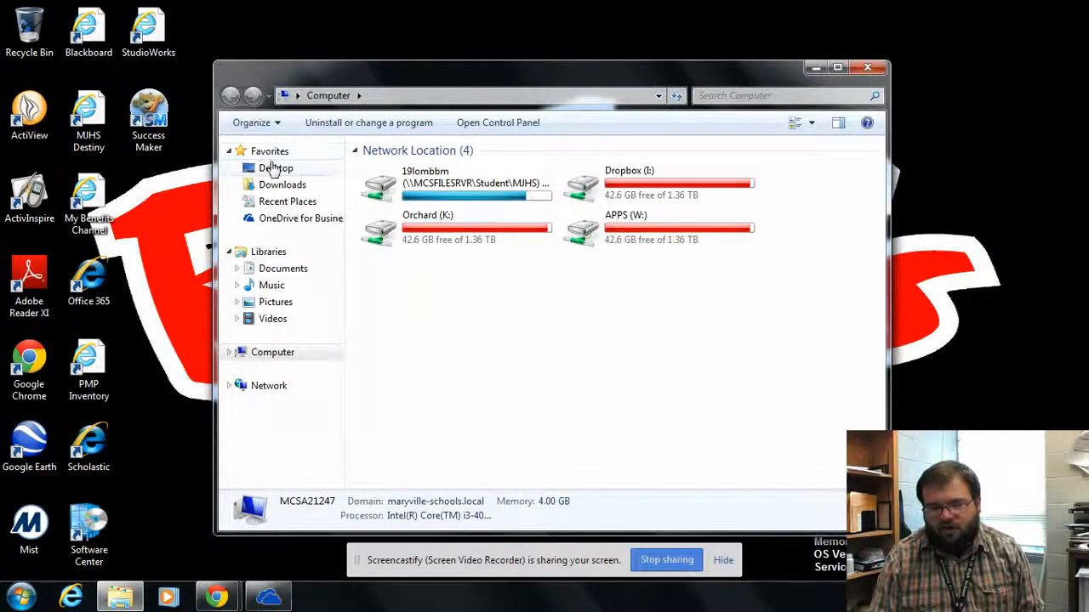
pyautogui.click(284, 221)
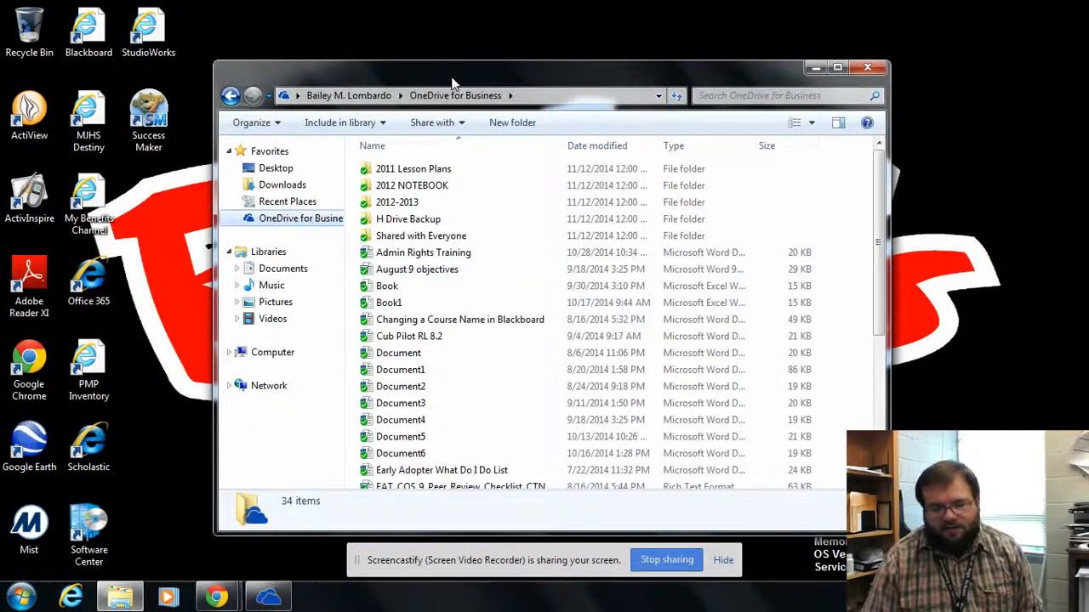
# Move and resize the OneDrive for Business Explorer window to the right side of the screen
pyautogui.moveTo(451, 83); pyautogui.dragTo(632, 2)
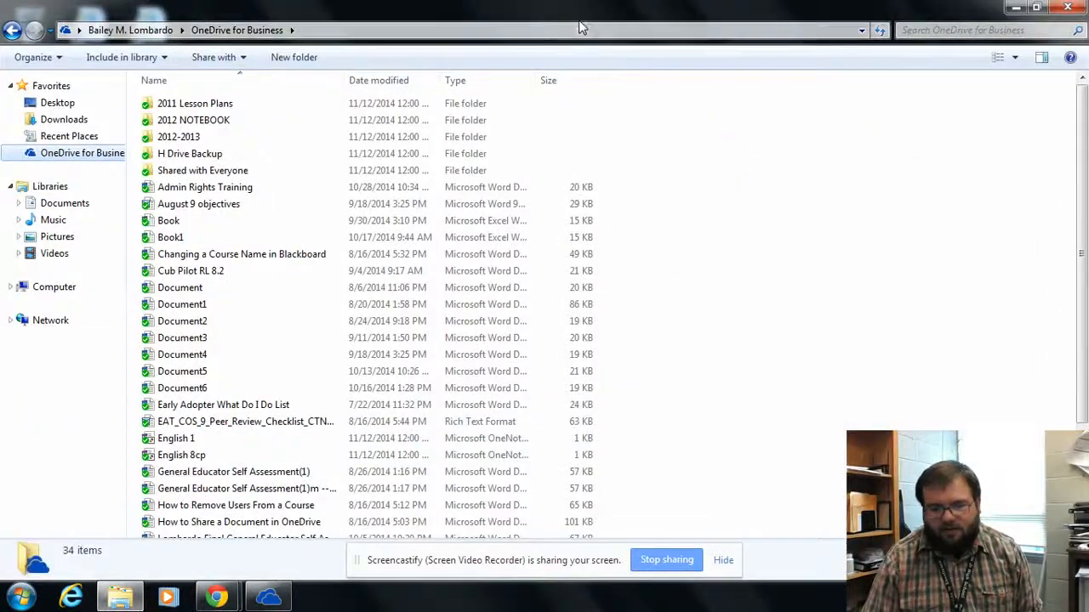
pyautogui.doubleClick(578, 14)
pyautogui.moveTo(521, 79); pyautogui.dragTo(565, 2)
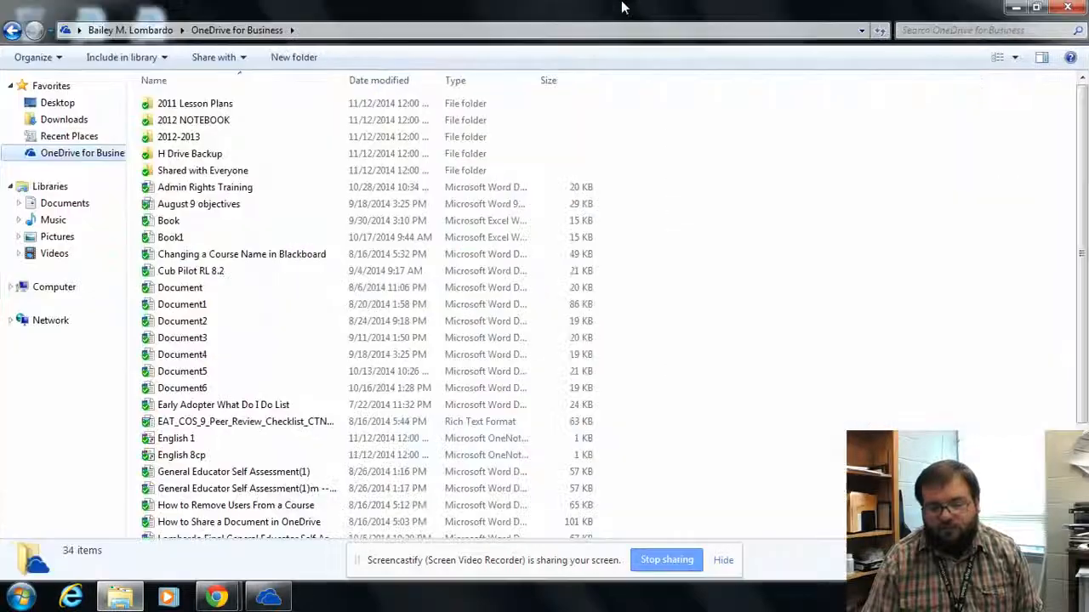
pyautogui.doubleClick(460, 7)
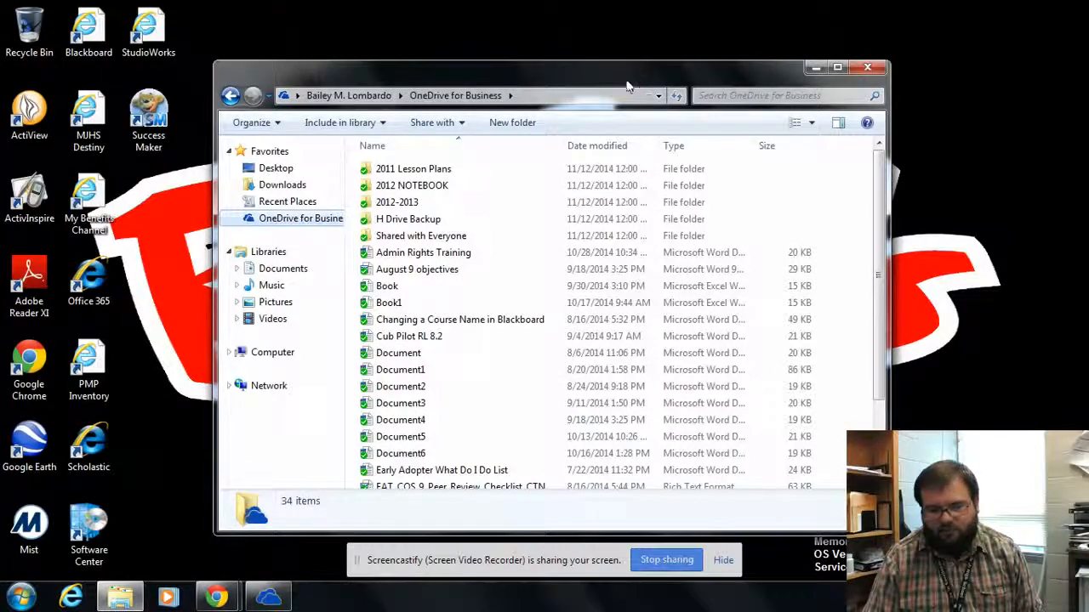
pyautogui.moveTo(627, 85); pyautogui.dragTo(801, 43)
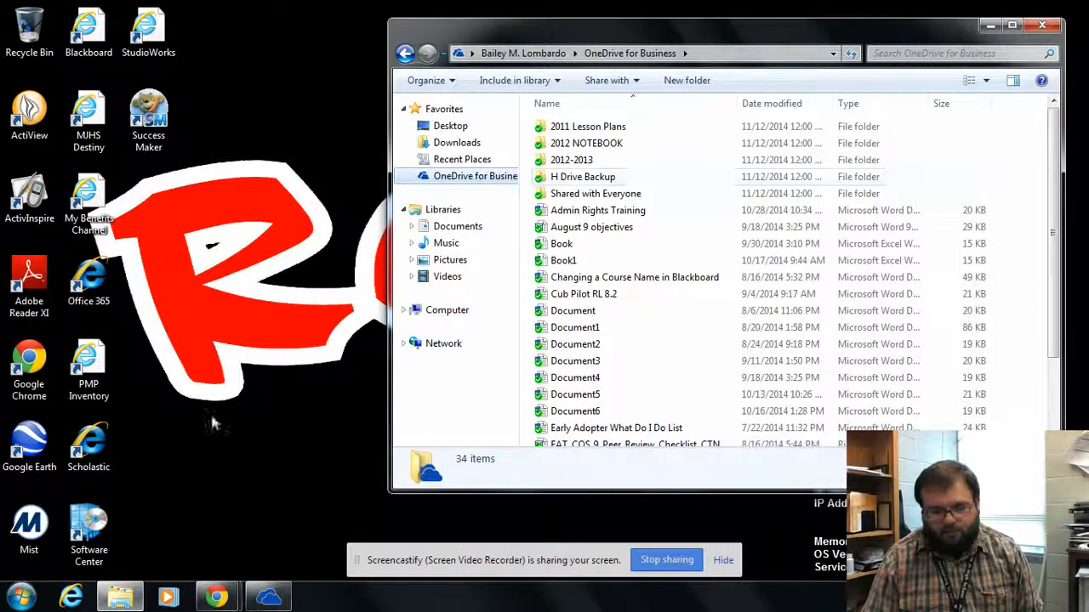
pyautogui.click(23, 594)
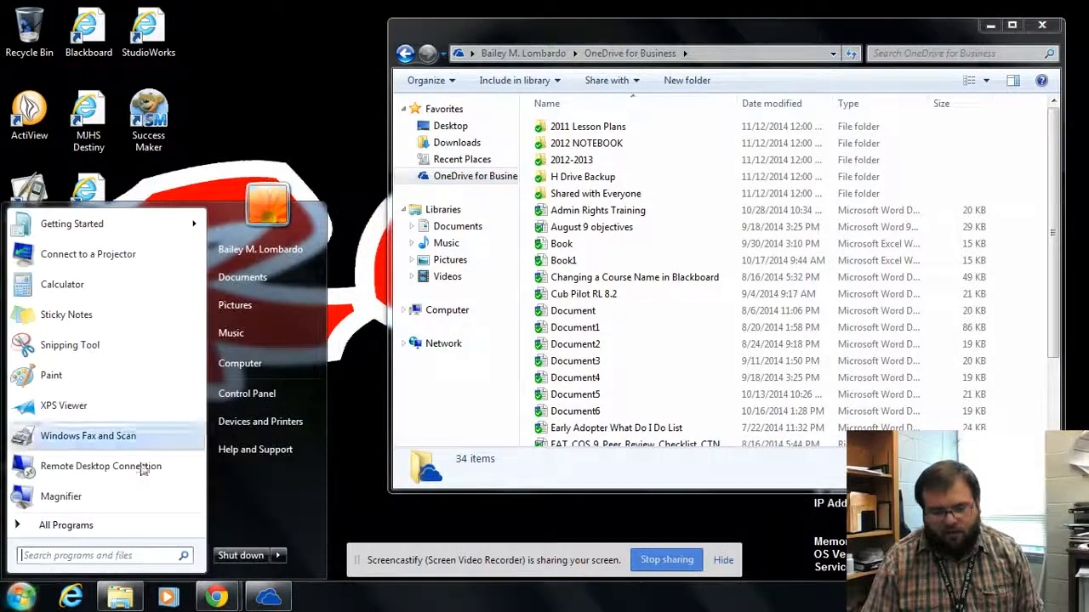
pyautogui.click(238, 363)
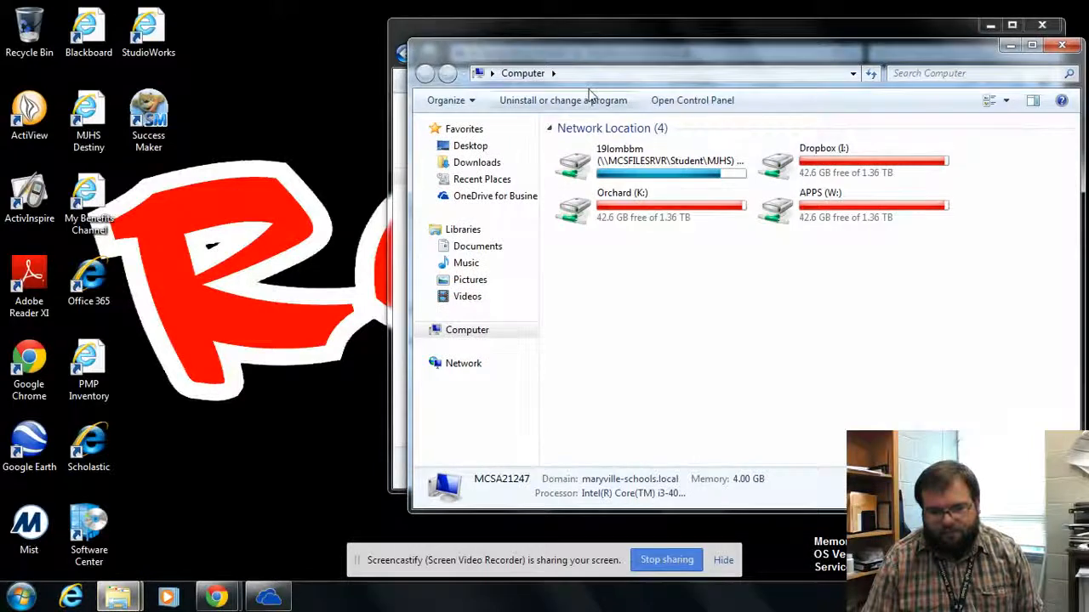
pyautogui.doubleClick(691, 170)
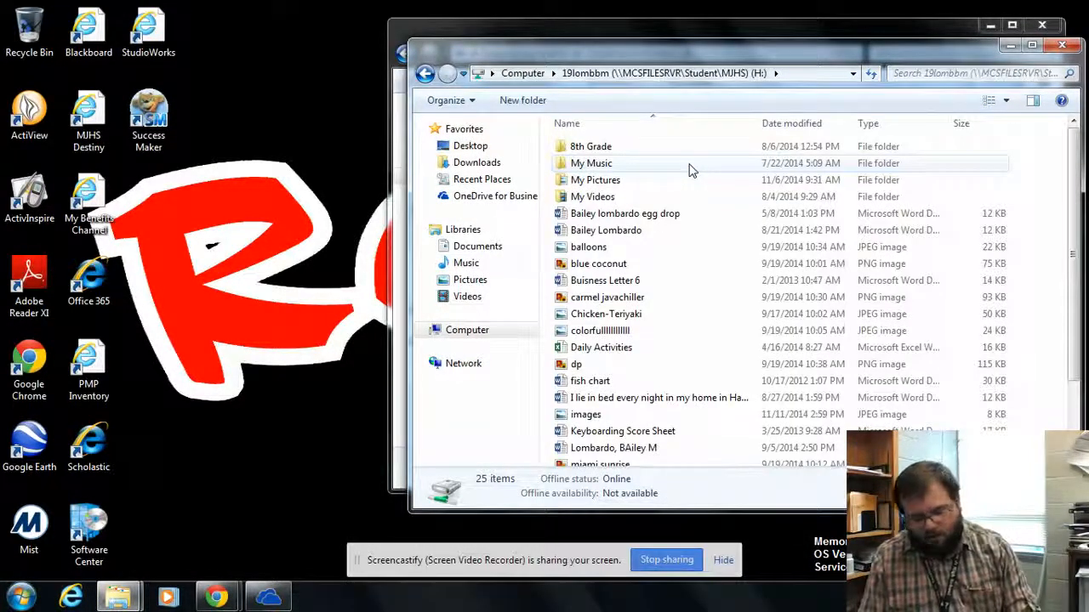
pyautogui.hotkey('ctrl', 'a')
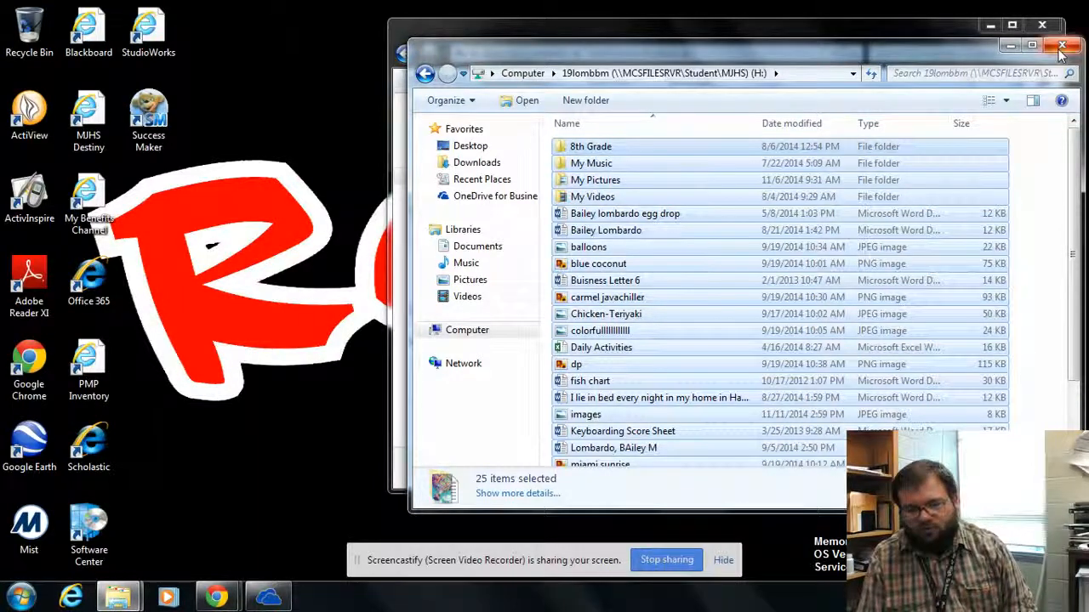
pyautogui.click(938, 31)
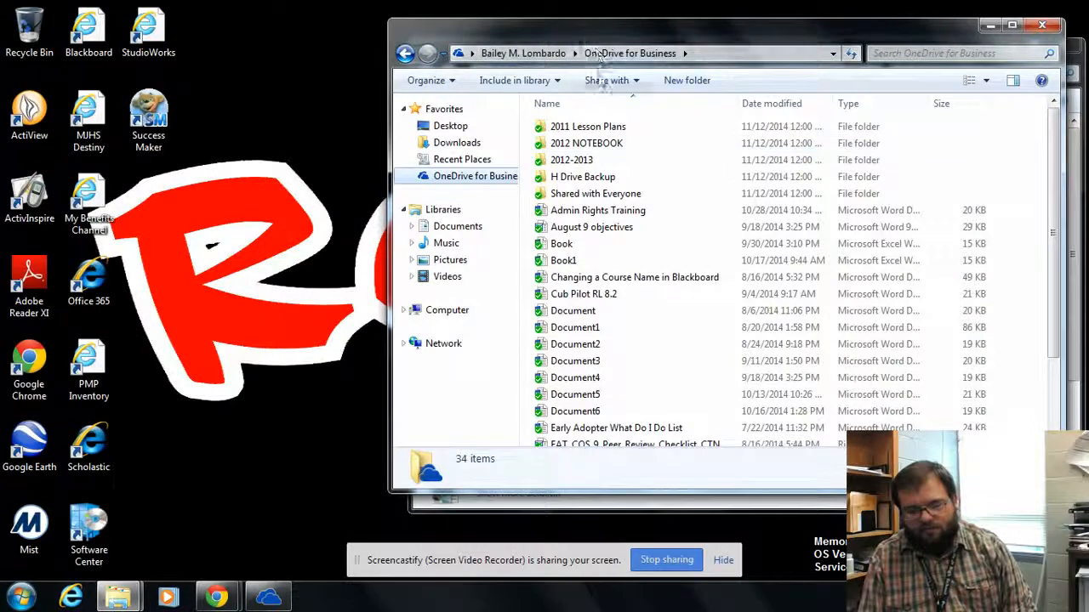
# Paste the H drive items into H Drive Backup, starting a 78-item, 15.2 MB copy
pyautogui.doubleClick(587, 182)
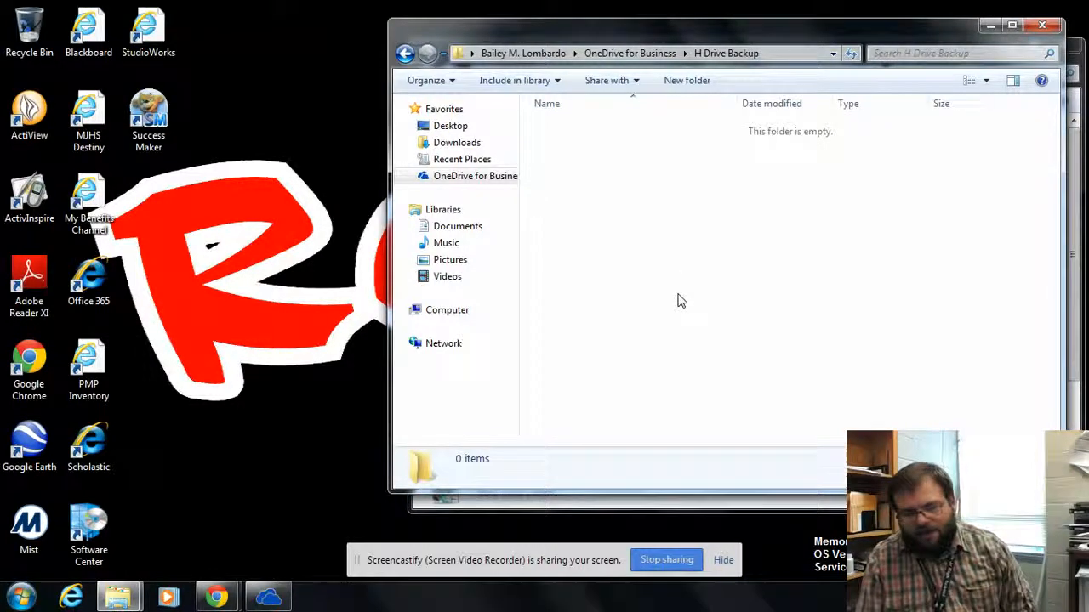
pyautogui.hotkey('ctrl', 'v')
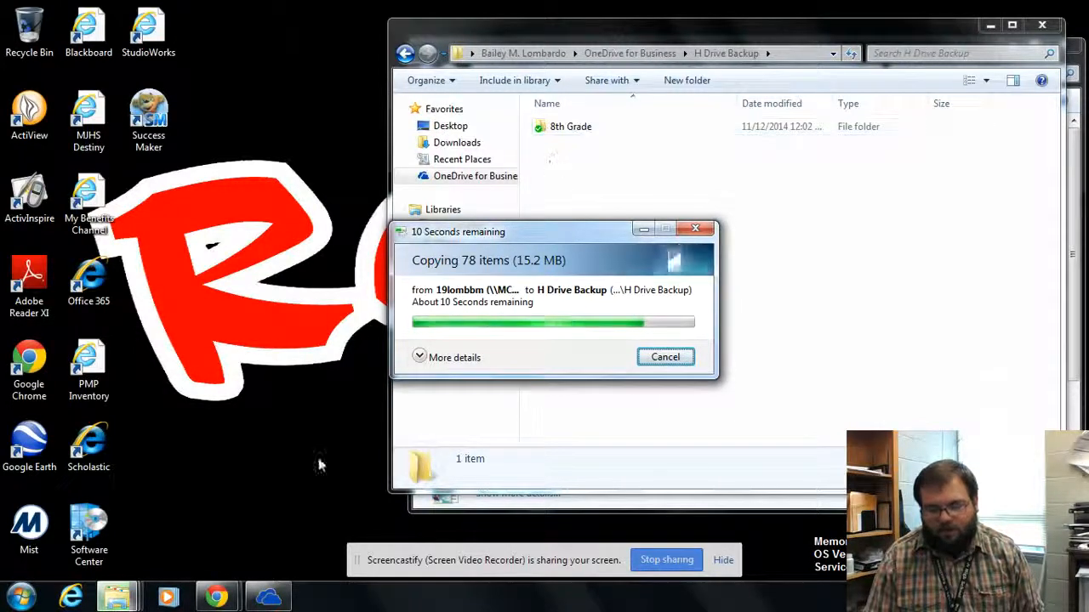
pyautogui.moveTo(215, 598)
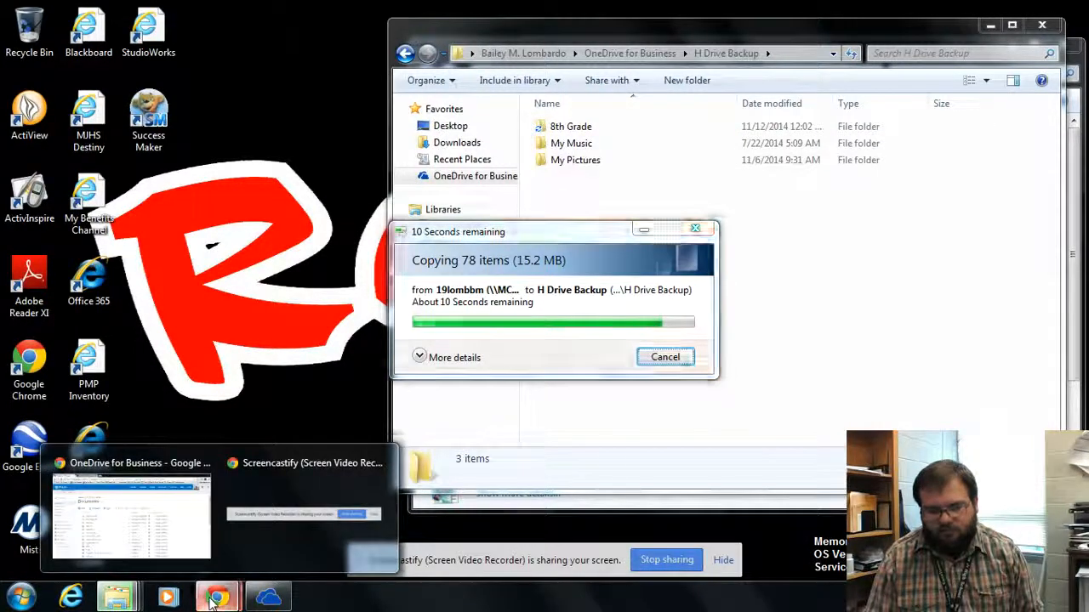
# Open H Drive Backup on the web and compare it with Explorer, confirming 8th Grade synced
pyautogui.click(166, 470)
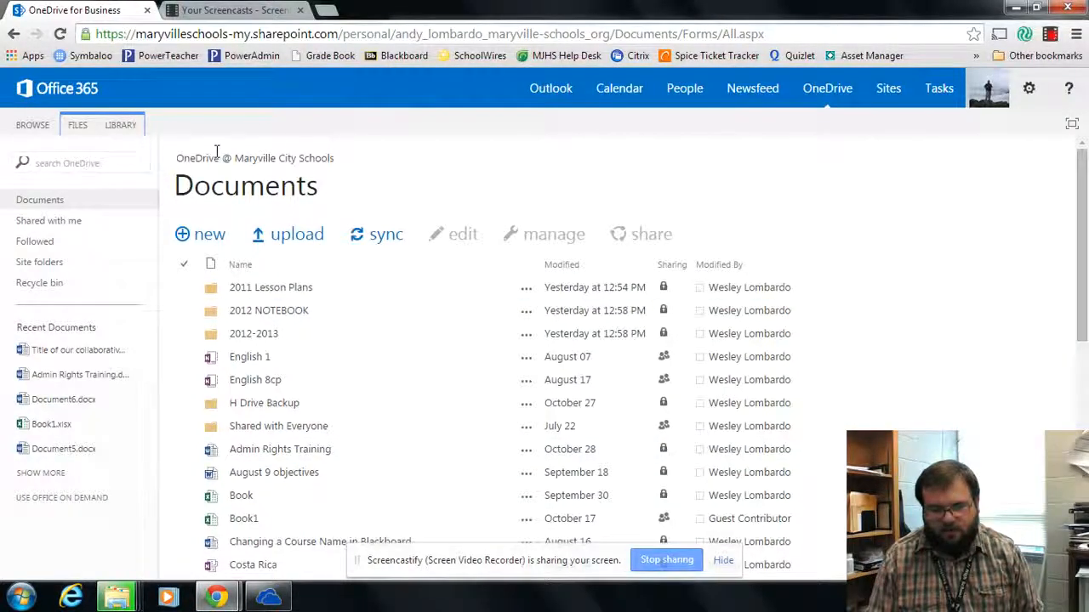
pyautogui.click(268, 405)
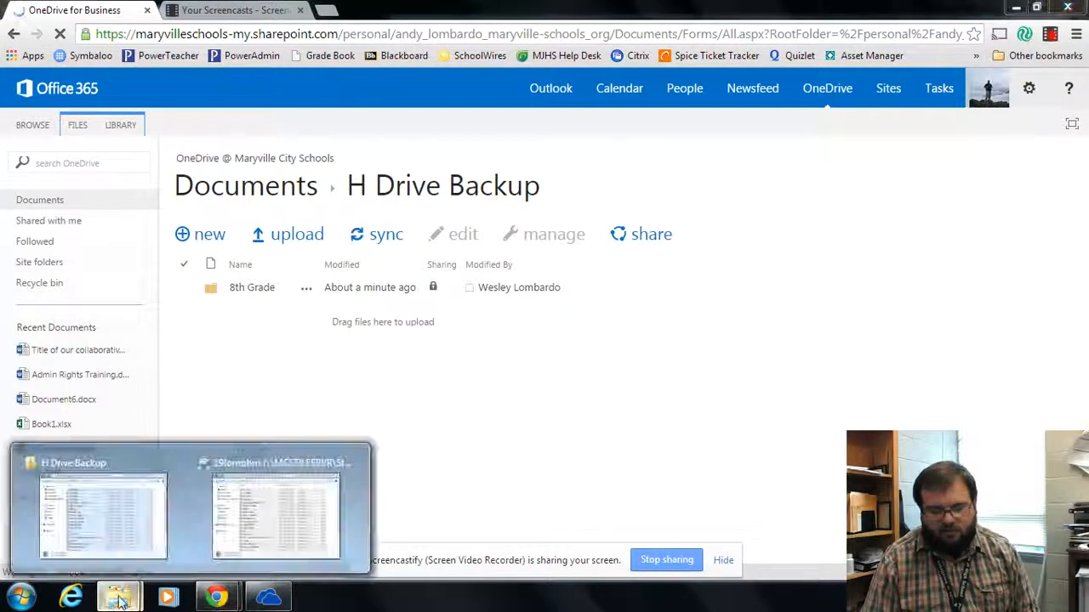
pyautogui.click(116, 447)
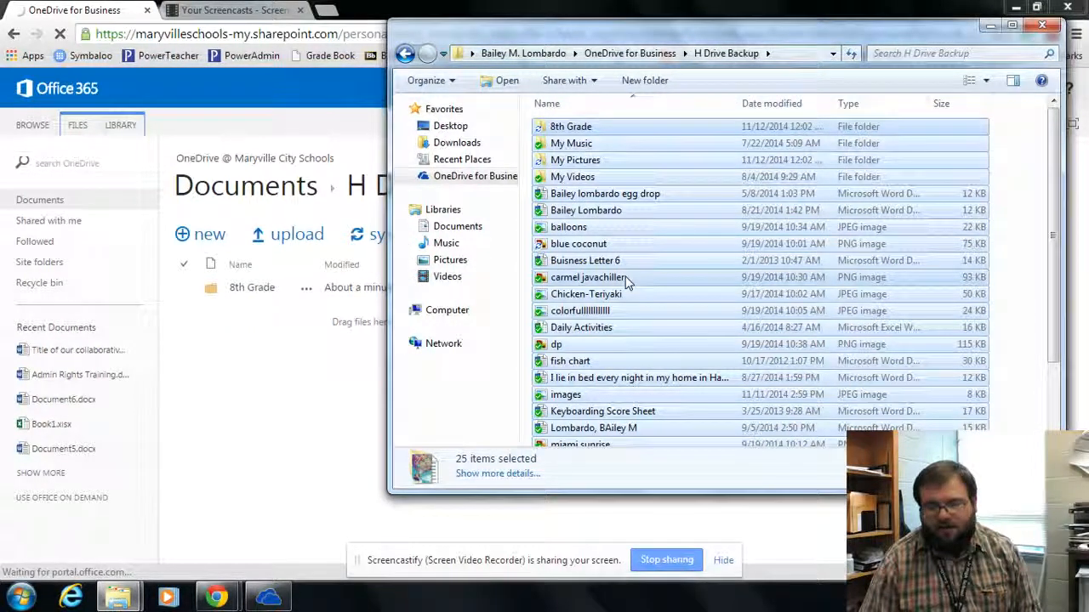
pyautogui.click(285, 455)
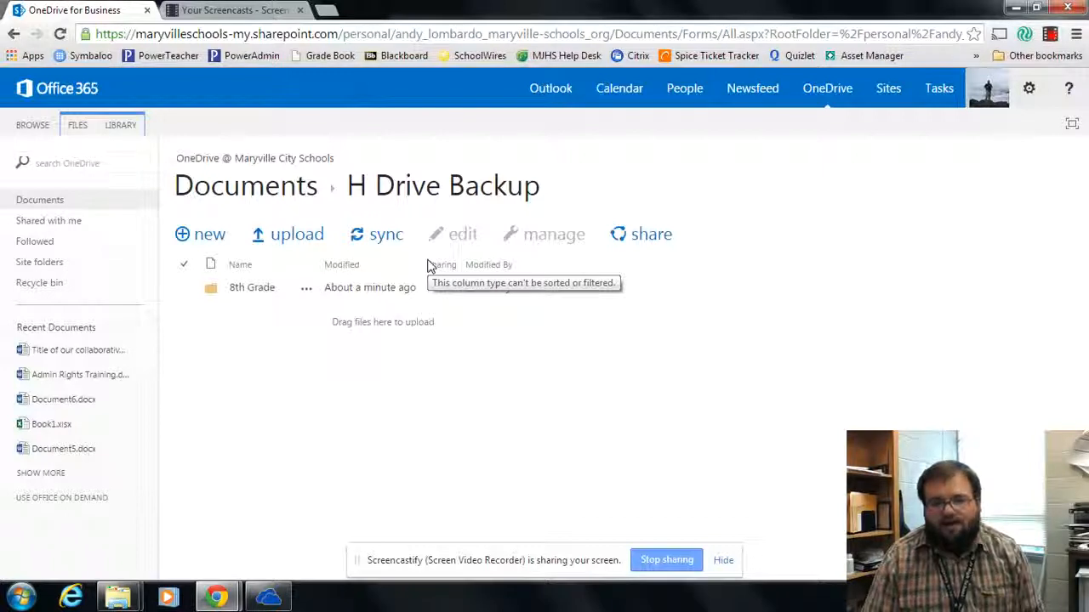
pyautogui.click(1051, 34)
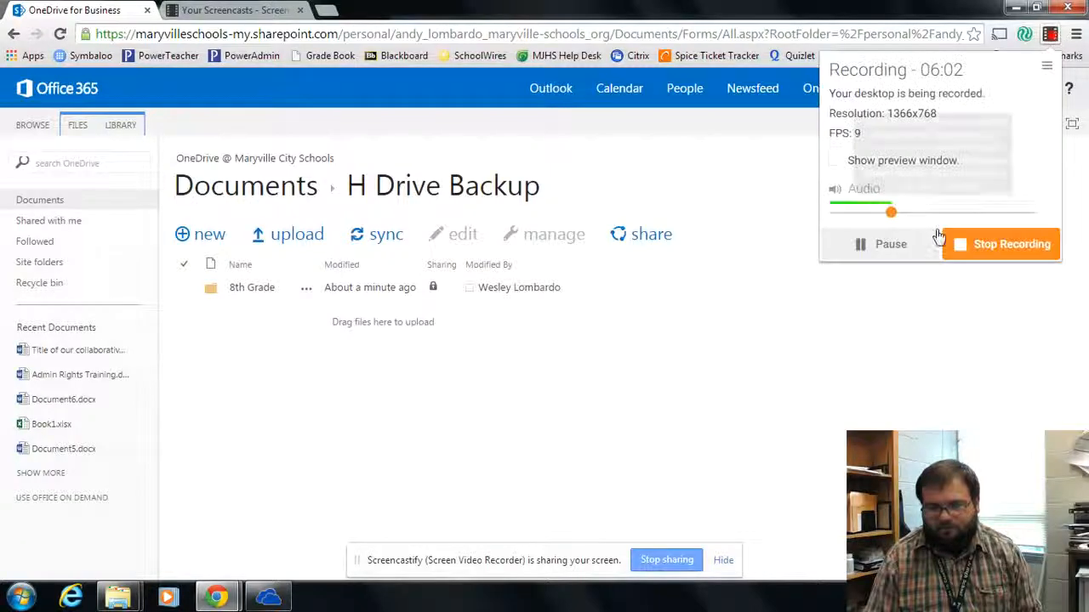